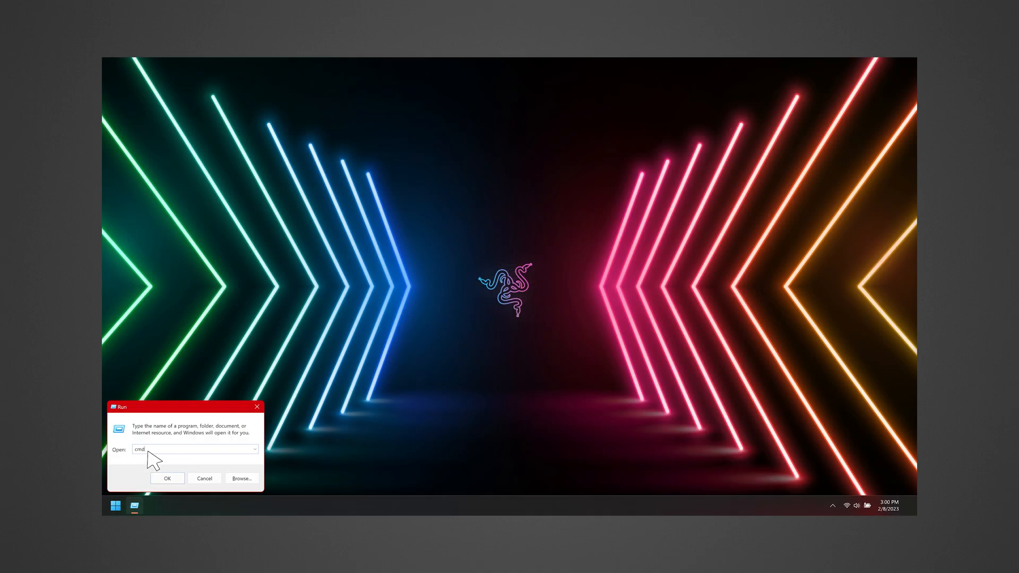
- Launch a new Command Prompt window via the Run dialog with cmd
{"action": "left_click", "coordinate": [182, 481]}
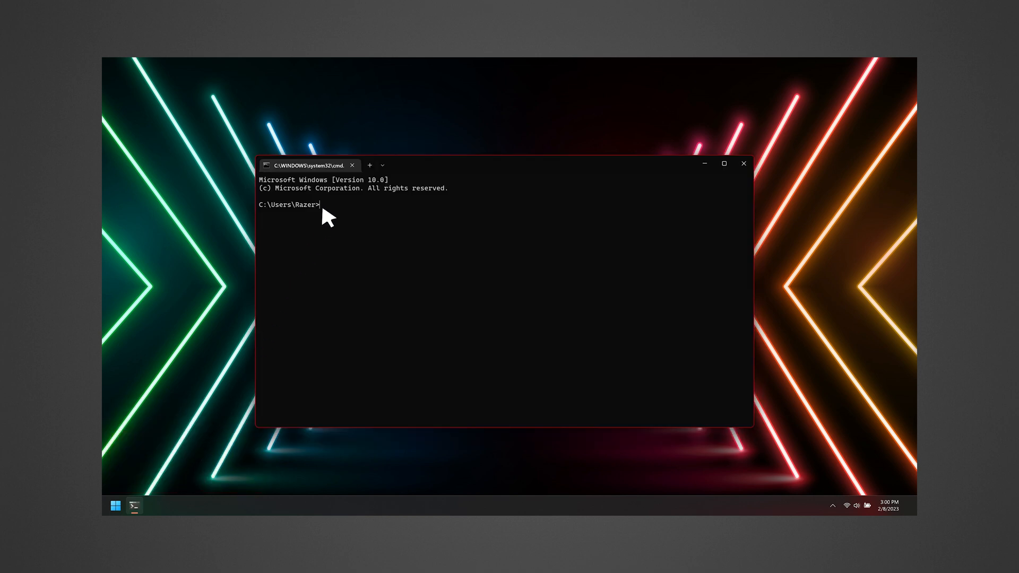
{"action": "type", "text": "powercfg /a"}
- Run powercfg /a to list sleep states, showing S0 Low Power Idle Network Connected available
{"action": "key", "text": "Return"}
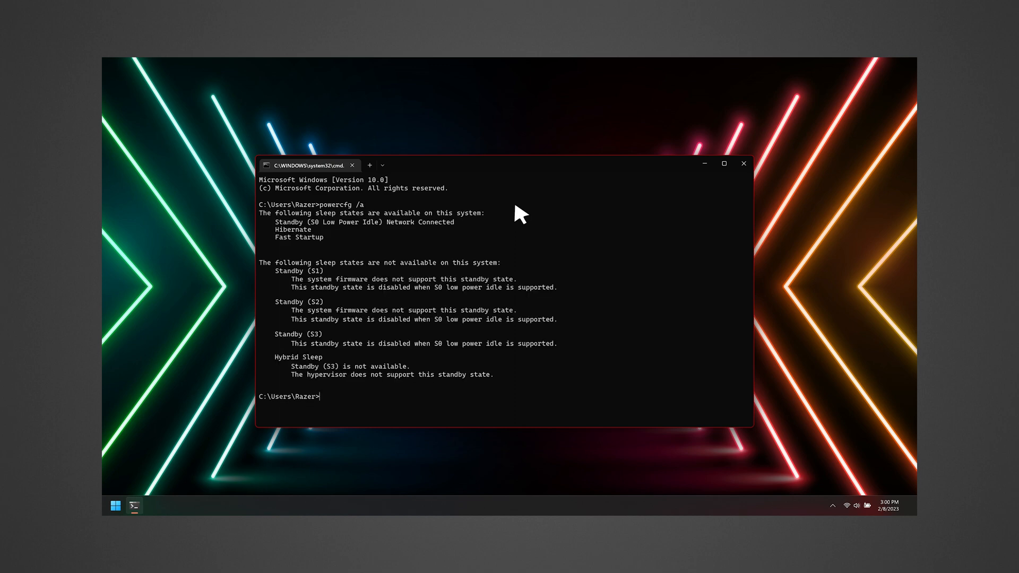